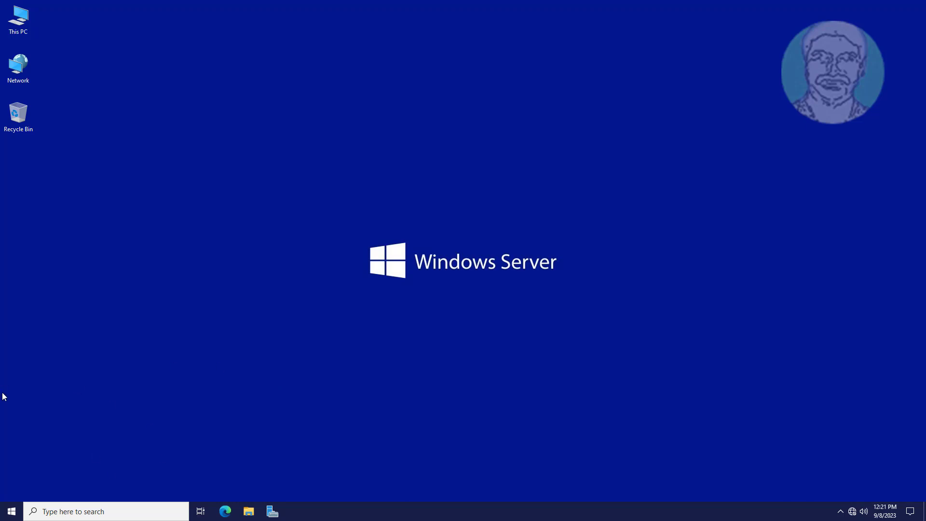
- Dismiss Server Manager's Azure Arc notice and start Group Policy Management from the Tools menu
click(273, 513)
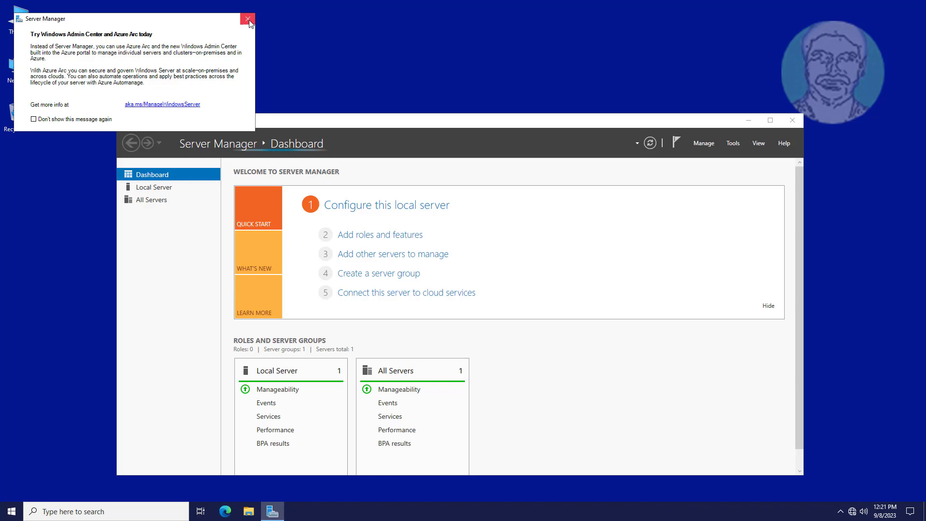
click(248, 19)
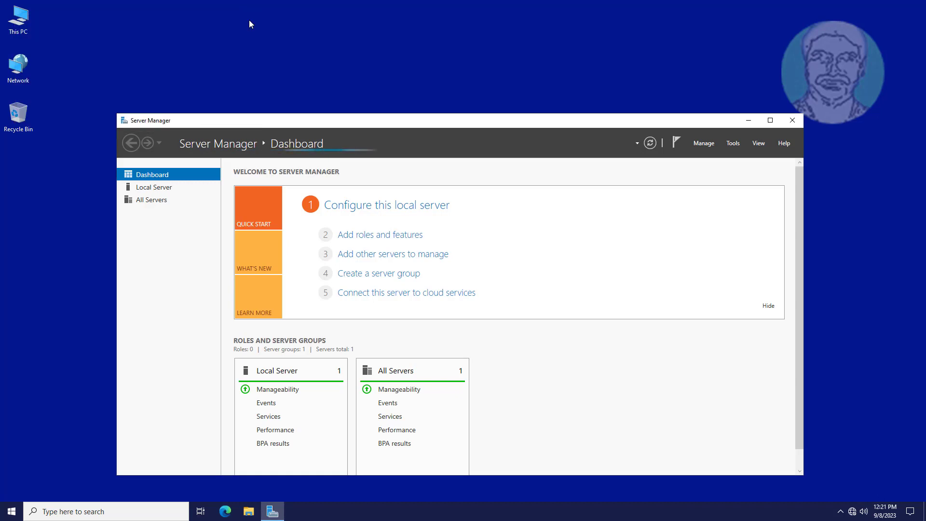
click(735, 143)
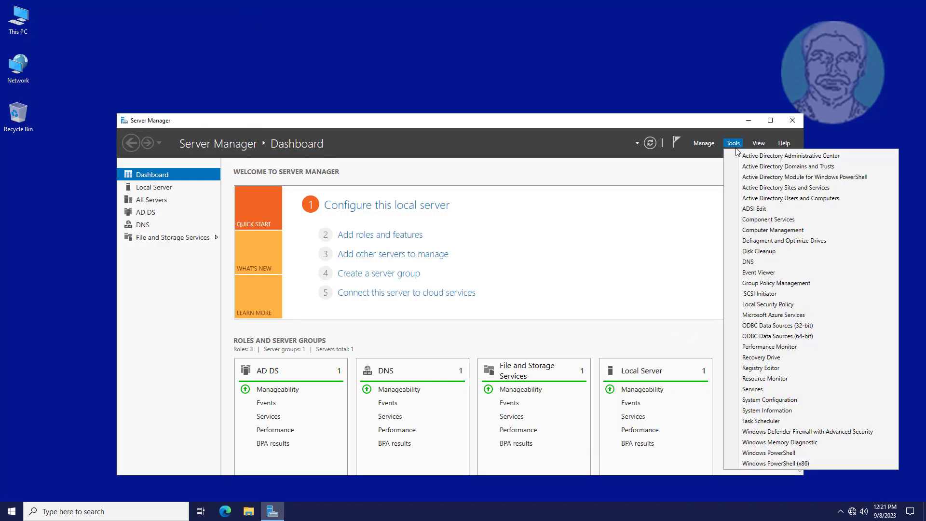
click(772, 284)
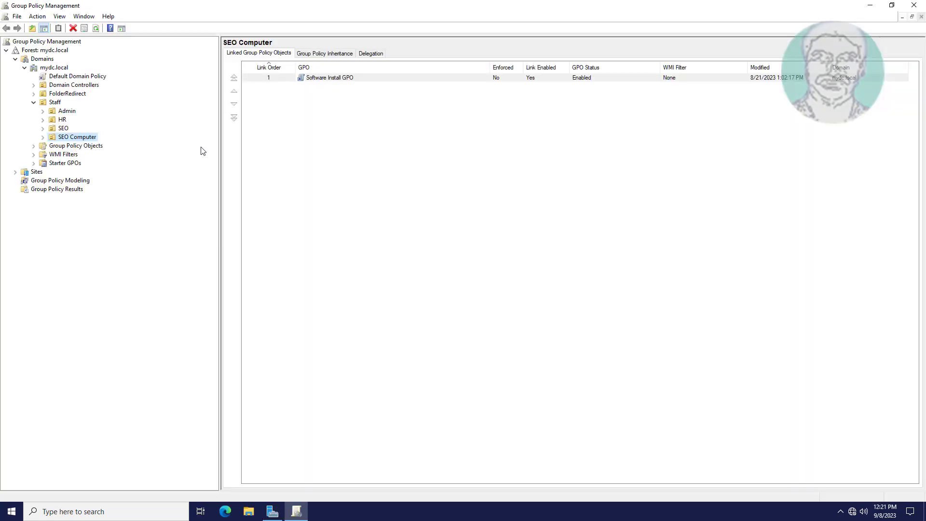
- Select the mydc.local Default Domain Policy, acknowledge the link warning, and bring up its actions
click(65, 77)
click(532, 275)
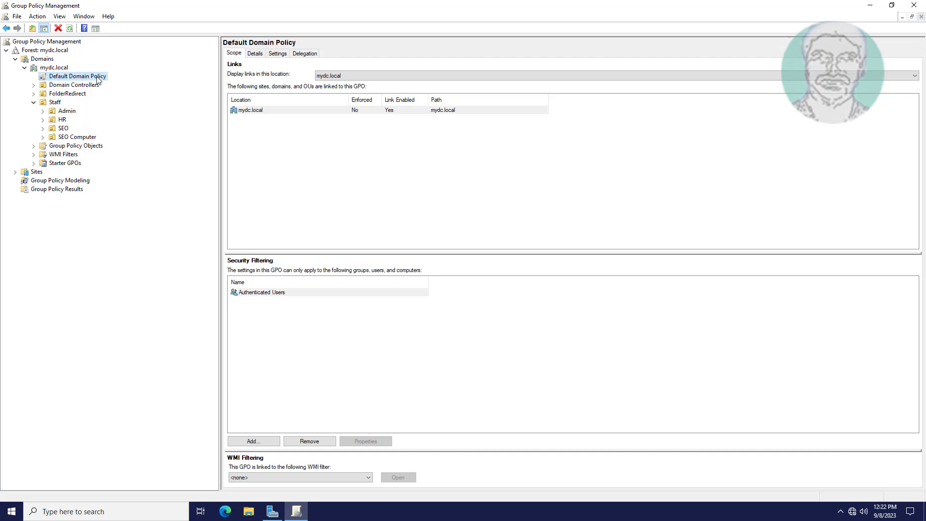
right_click(97, 79)
- Edit the Default Domain Policy and confirm Administrative Templates load from the local computer
click(120, 84)
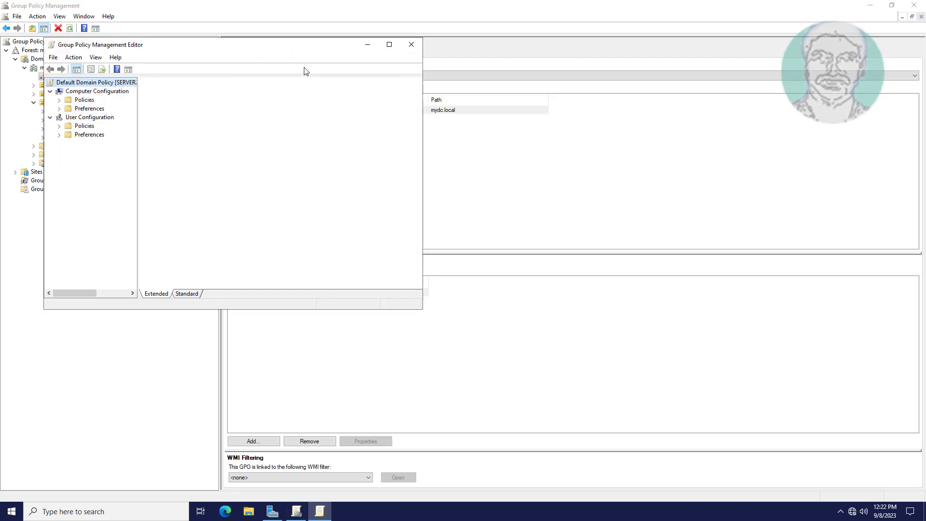
click(390, 45)
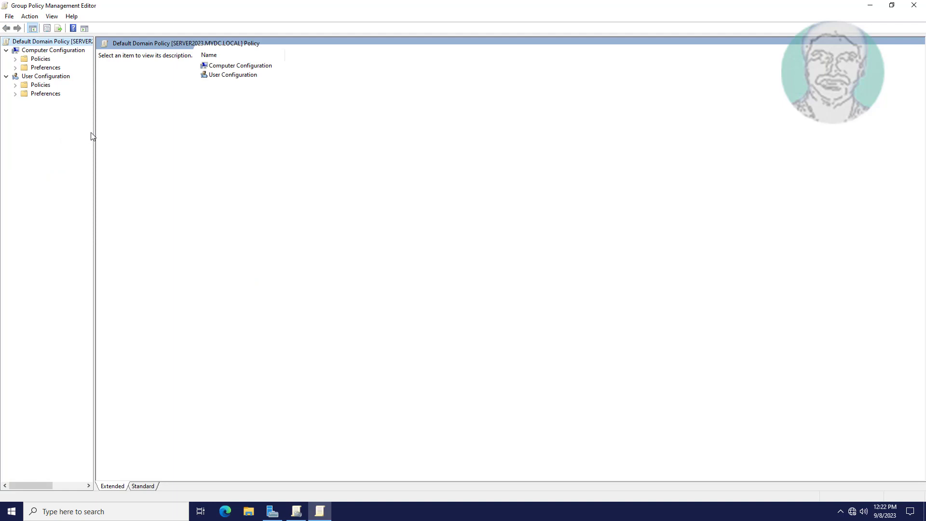
drag(95, 134, 135, 137)
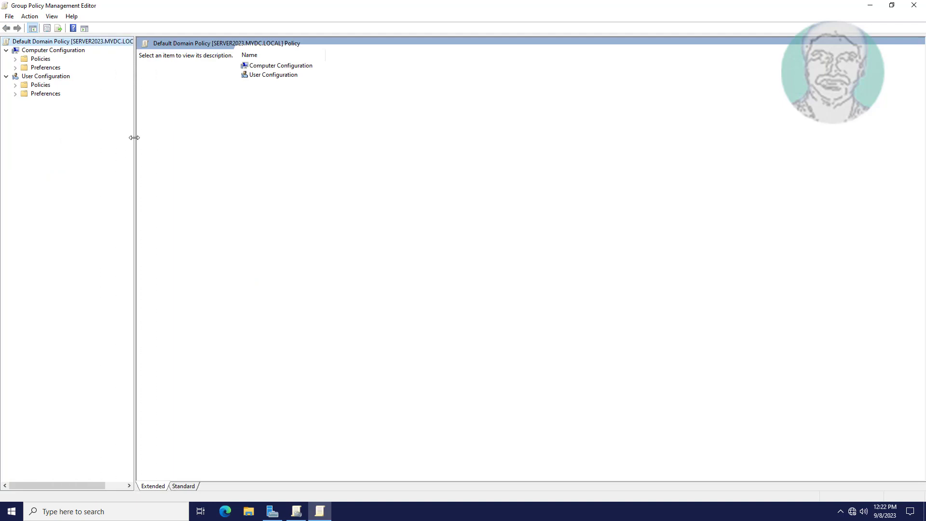
click(39, 61)
click(16, 59)
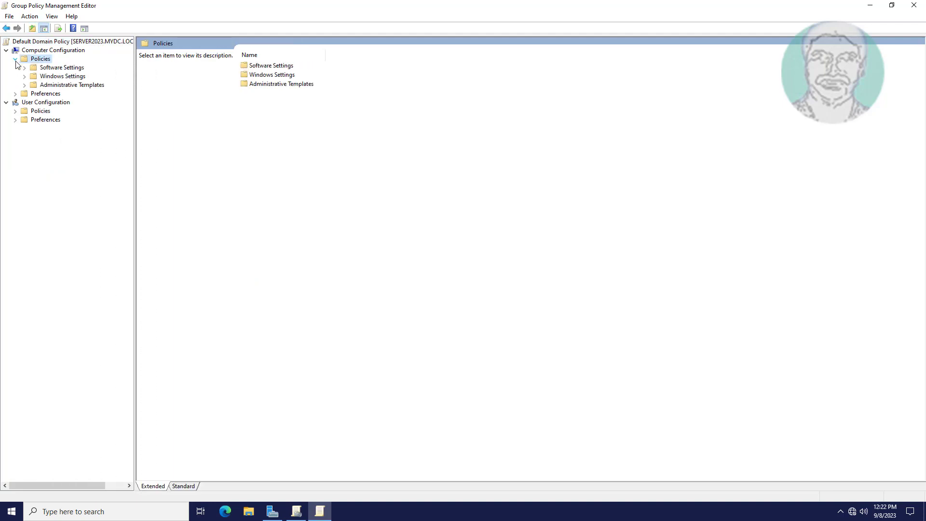
click(80, 85)
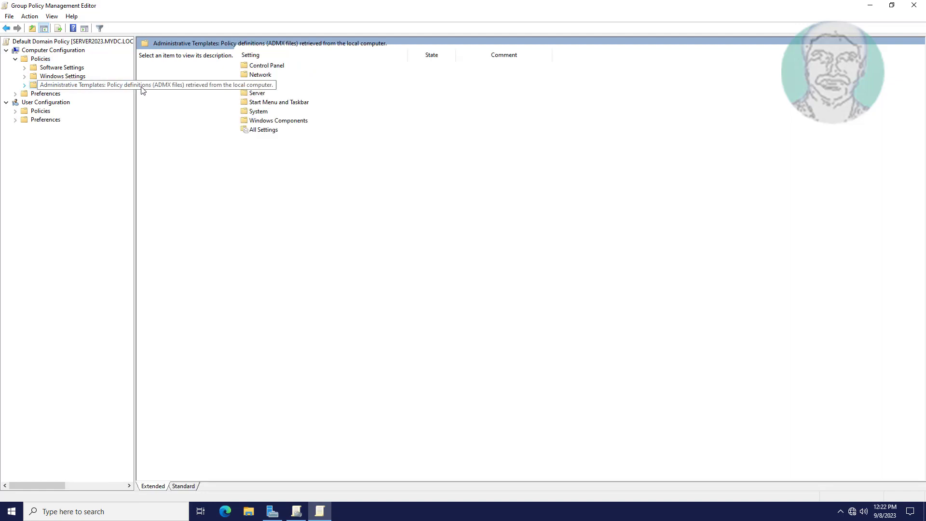
drag(134, 79, 346, 108)
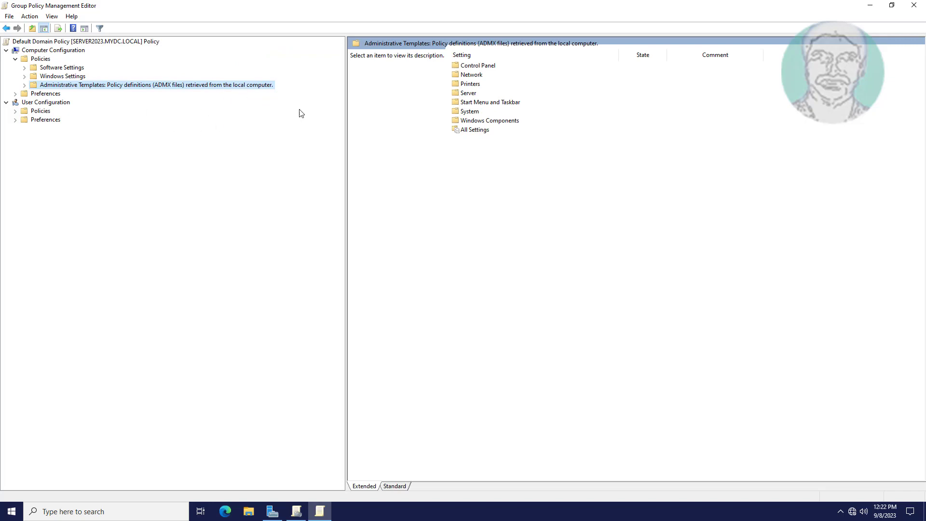
- Close the policy editor, Group Policy Management and Server Manager
click(915, 10)
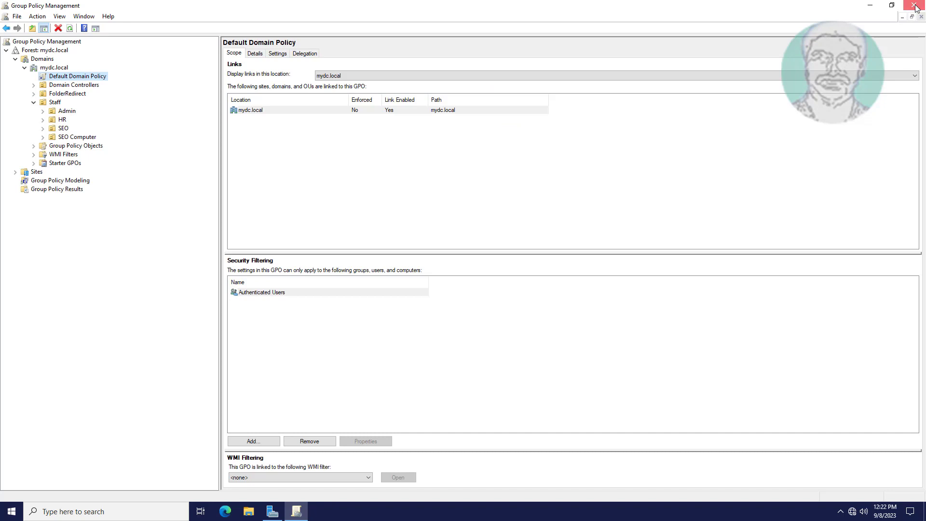
click(915, 10)
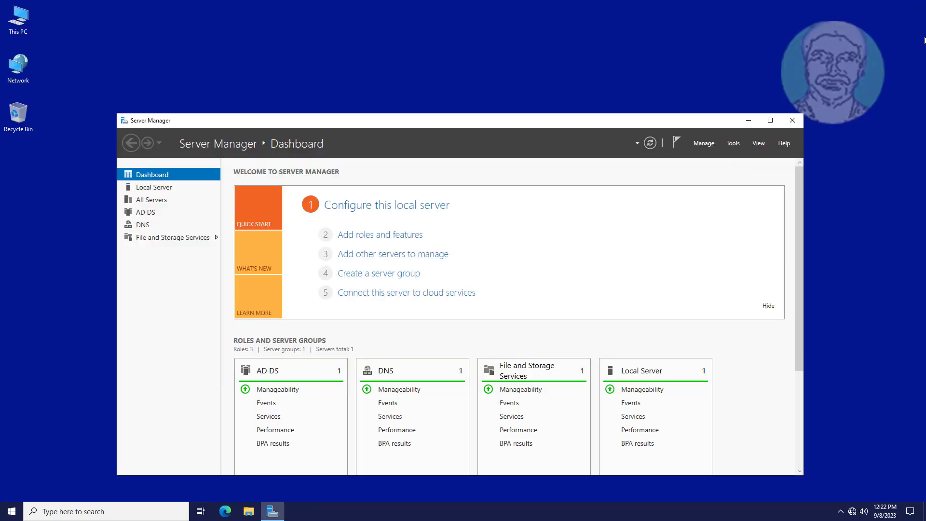
click(793, 123)
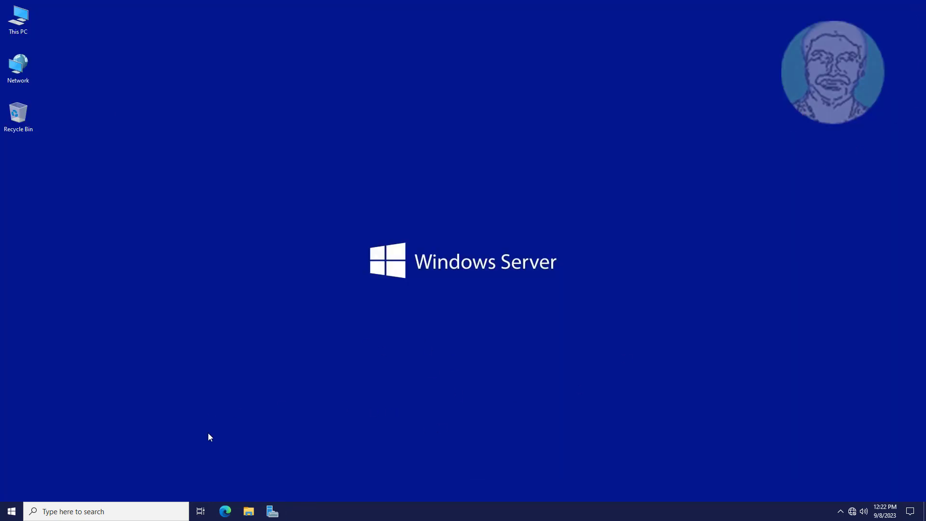
- Browse File Explorer to the Windows folder on Local Disk (C:)
click(248, 512)
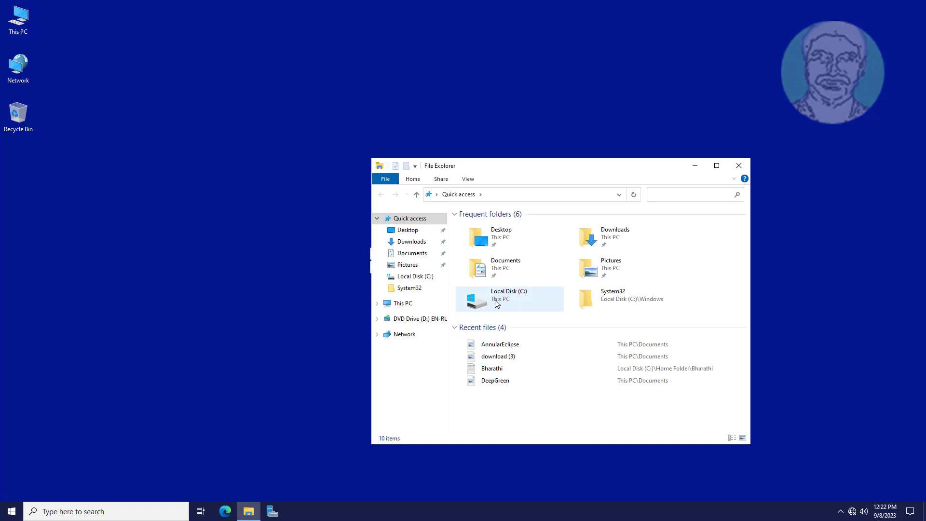
click(423, 304)
double_click(529, 358)
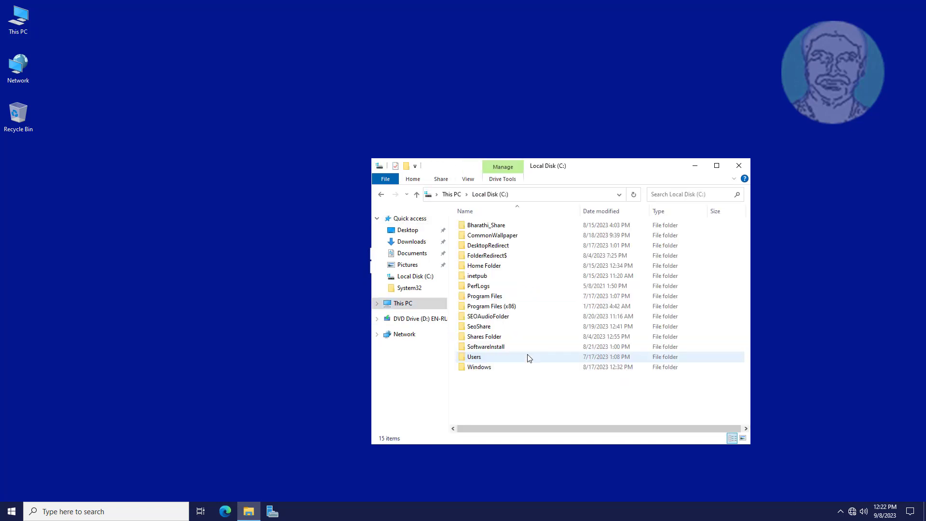
double_click(496, 368)
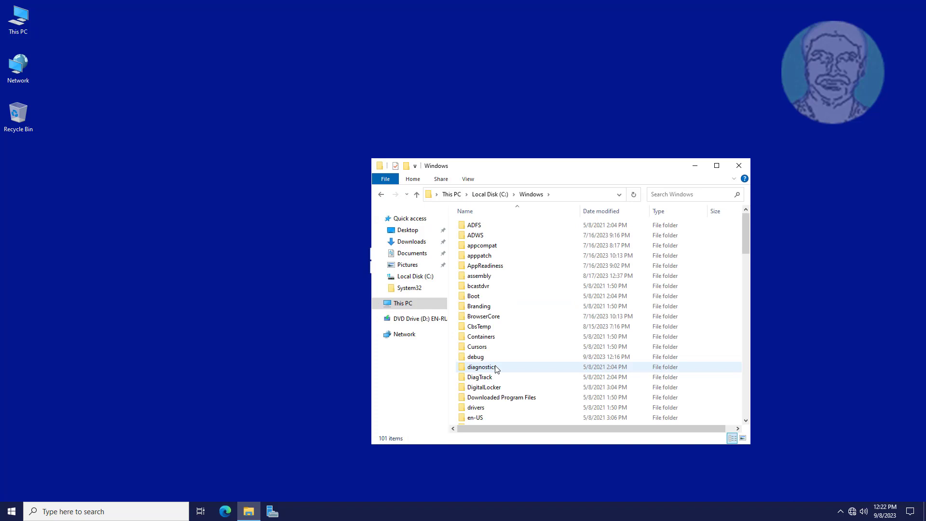
- Copy the PolicyDefinitions folder from C:\Windows
click(475, 295)
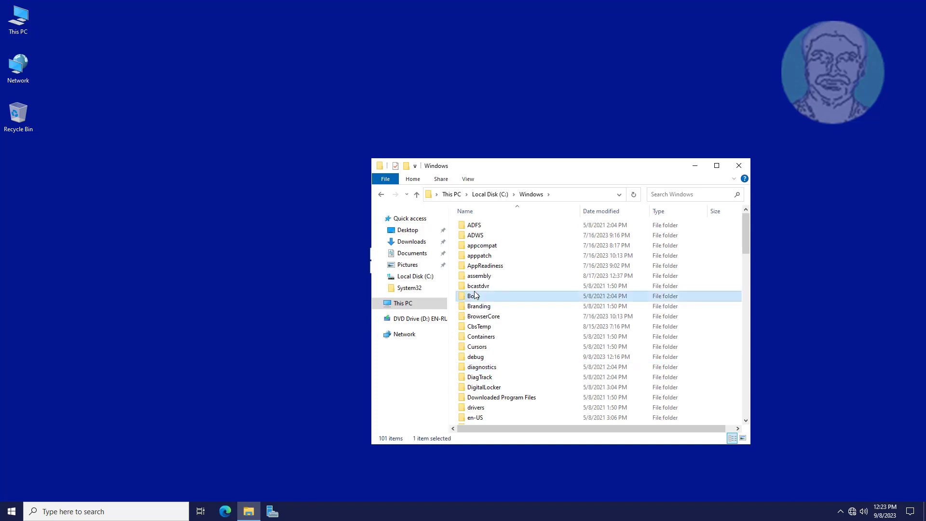
key(p)
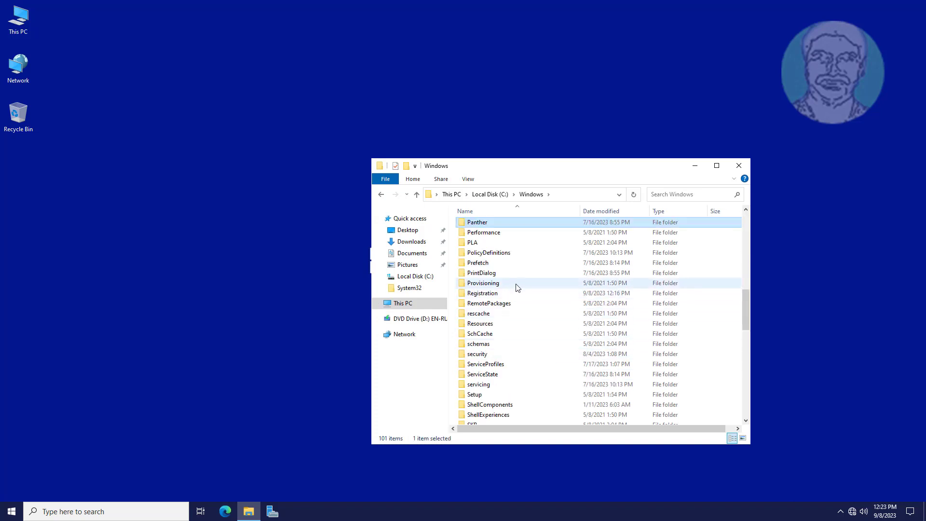
click(511, 254)
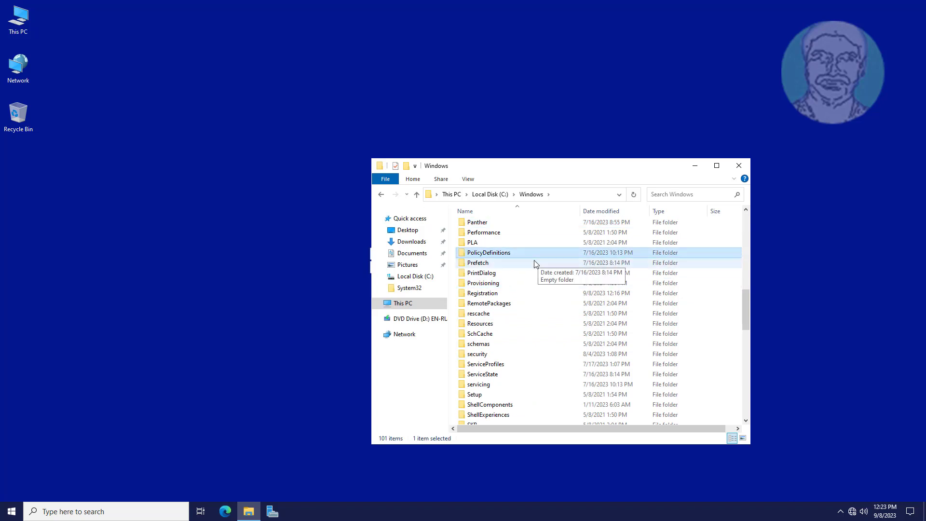
right_click(523, 254)
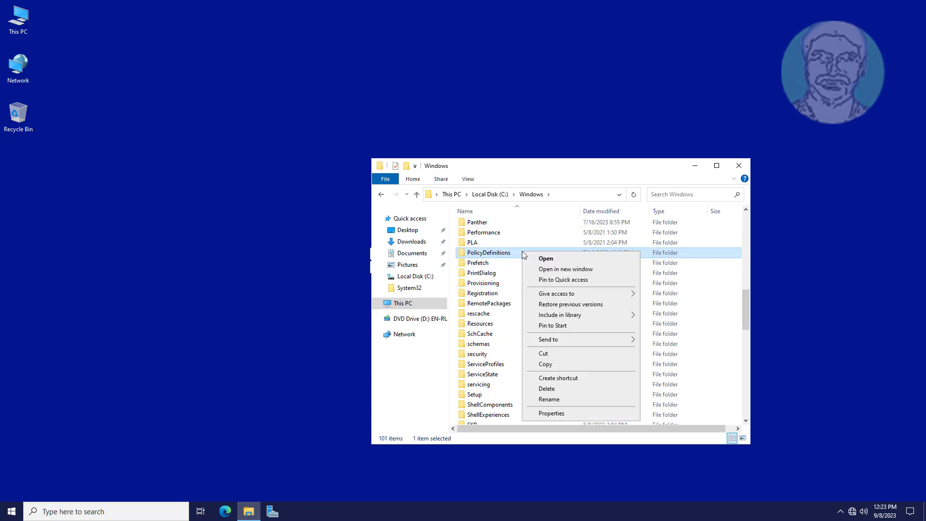
click(551, 366)
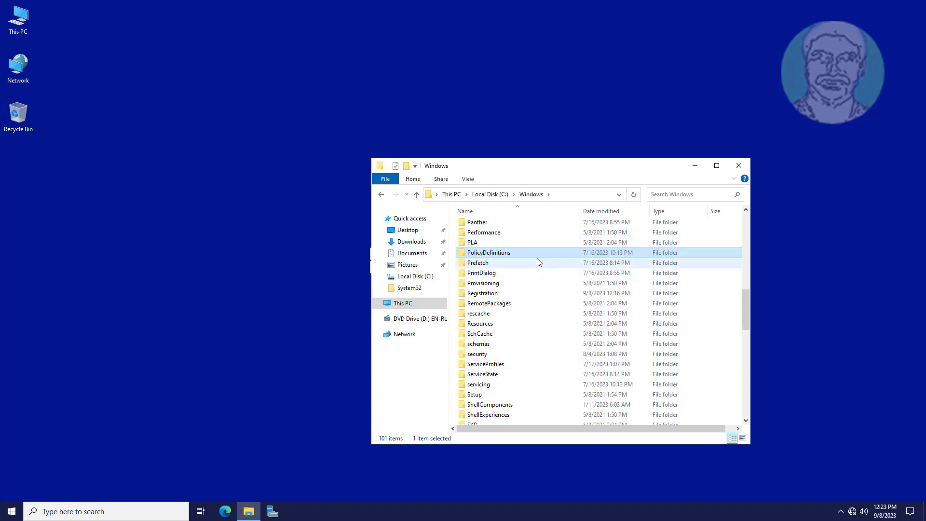
- Minimize File Explorer and open the mydc.local network shares through the Run dialog
click(696, 169)
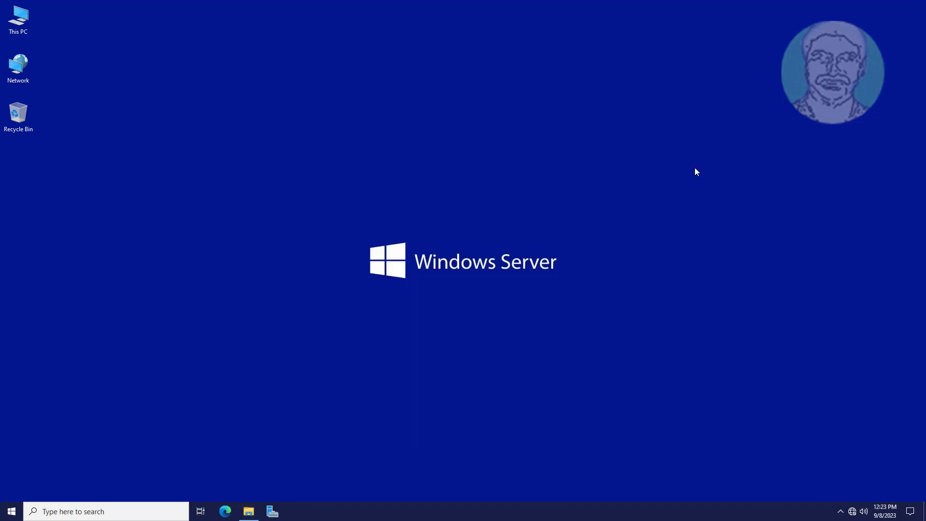
right_click(11, 511)
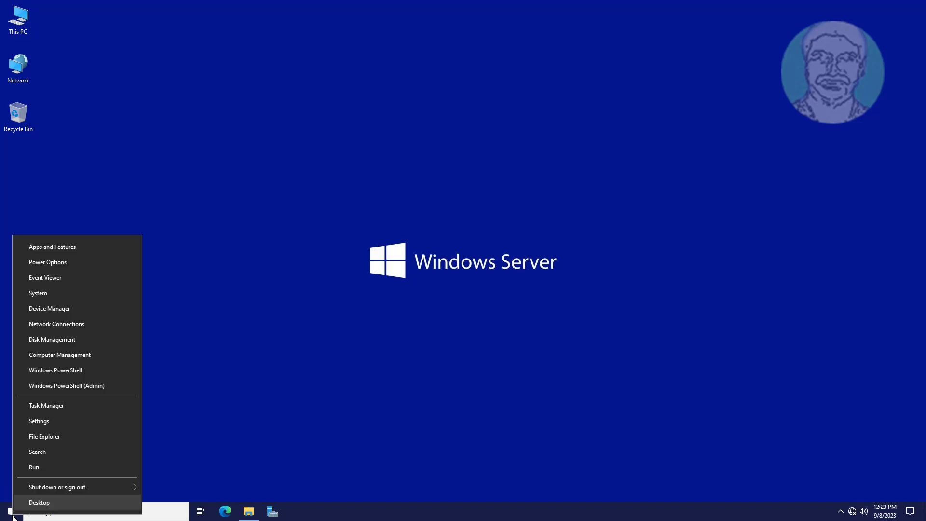
click(34, 467)
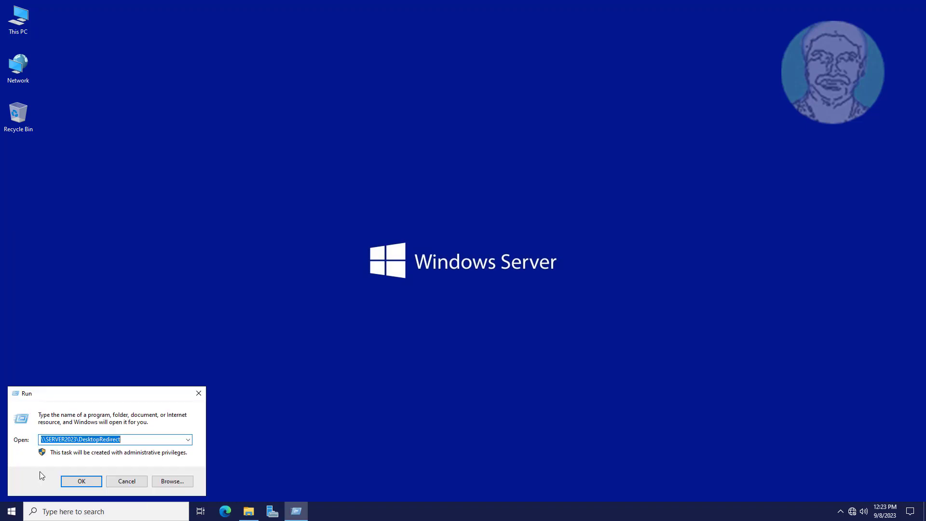
text(\\mydc.local)
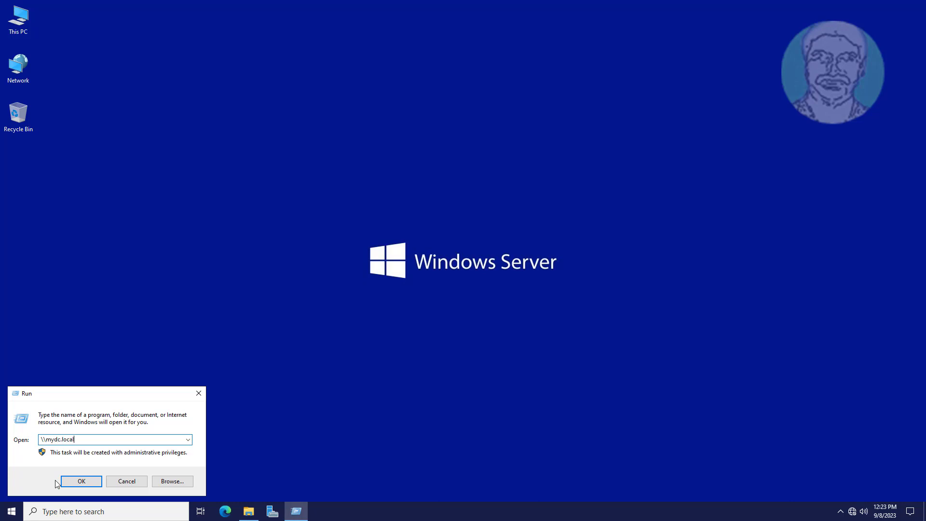
key(Return)
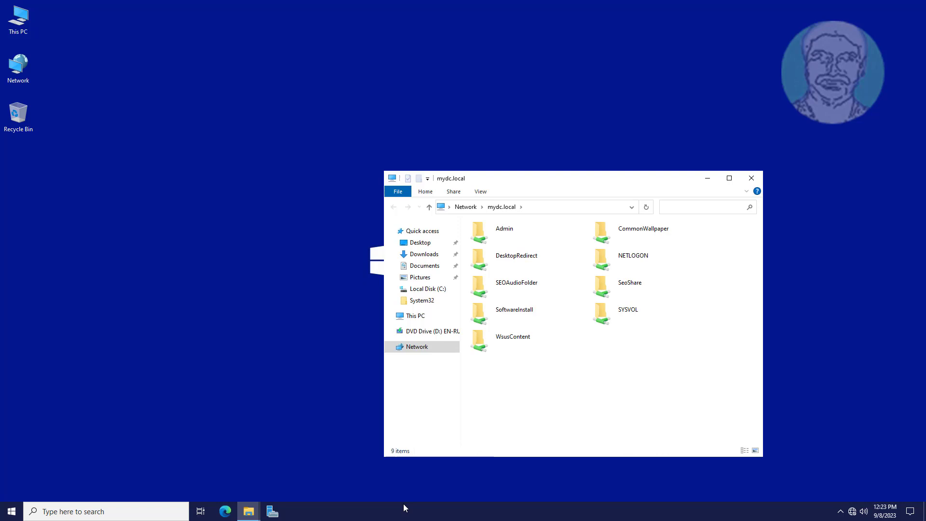
- Paste PolicyDefinitions into \\mydc.local\SYSVOL\mydc.local\Policies
double_click(617, 317)
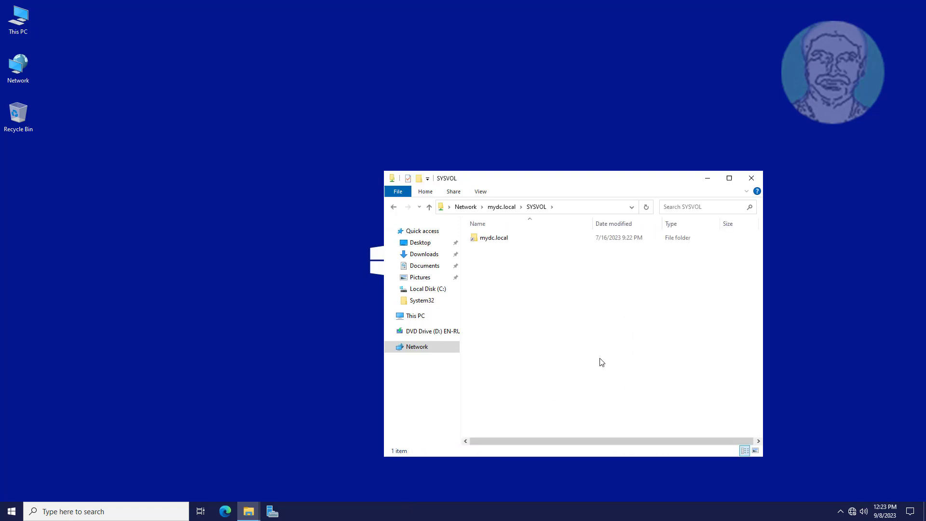
double_click(496, 240)
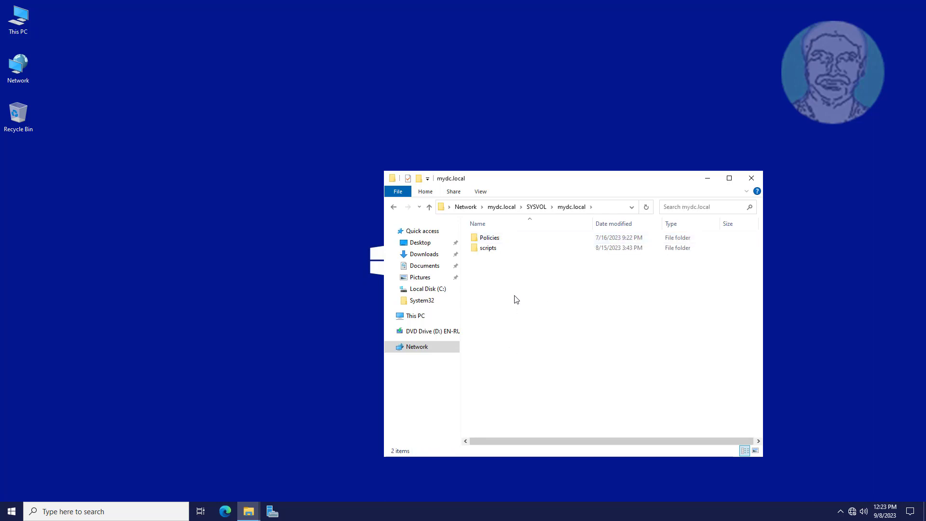
double_click(498, 241)
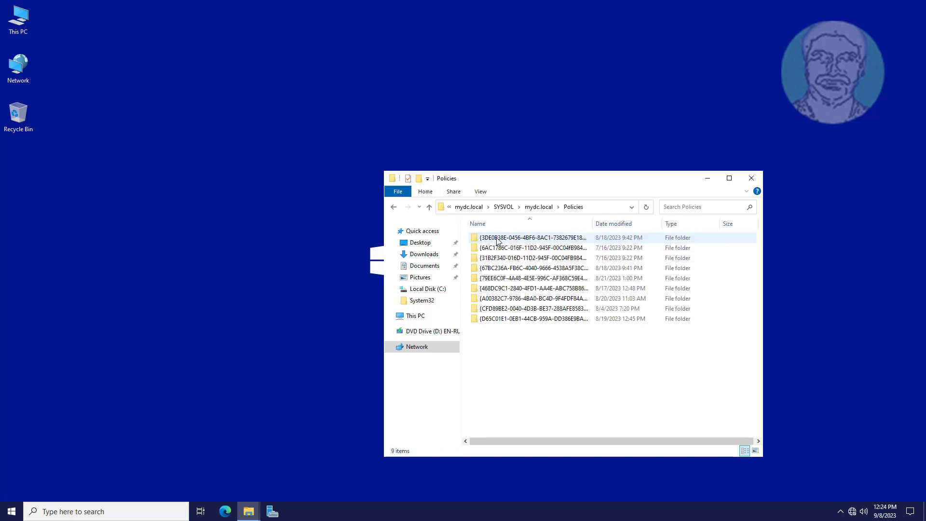
right_click(526, 372)
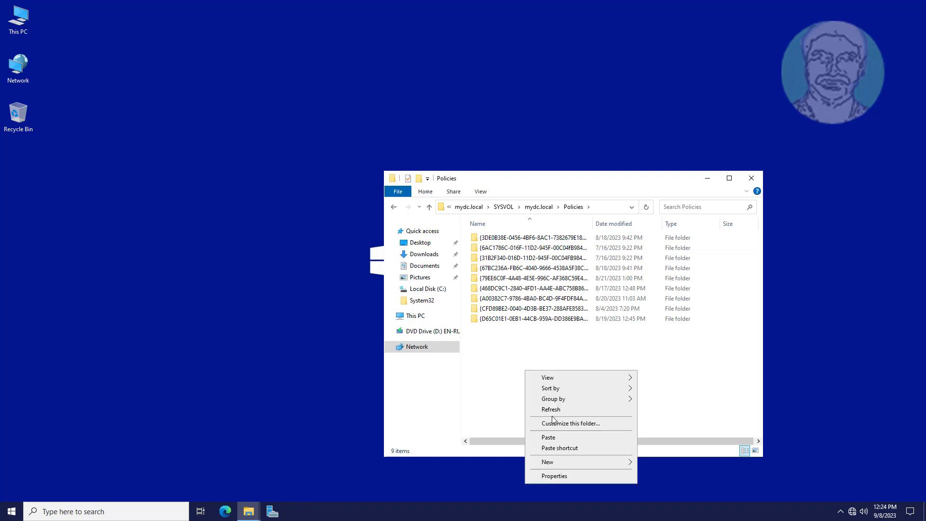
click(567, 438)
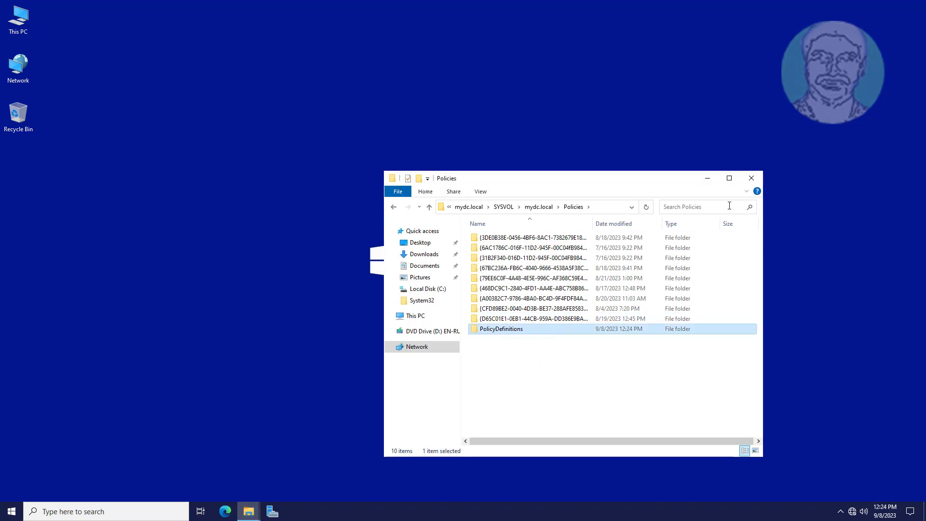
click(749, 180)
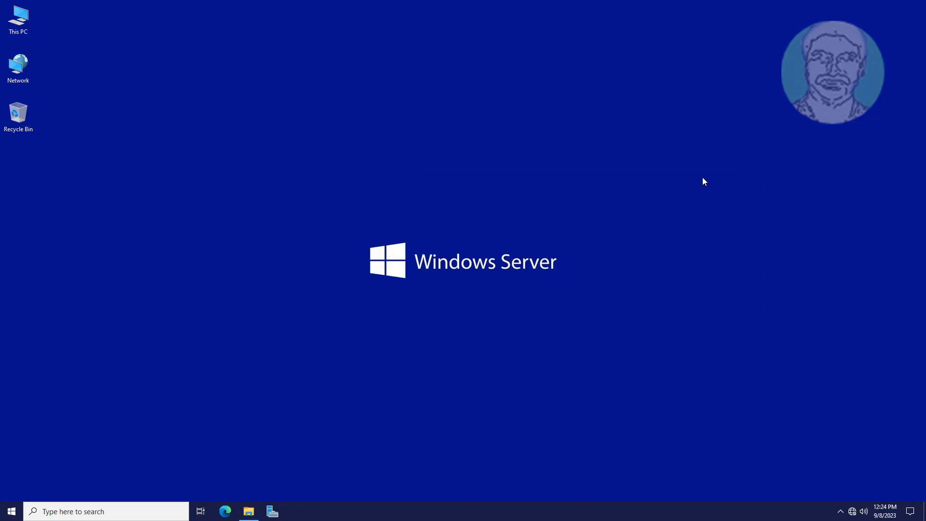
click(246, 515)
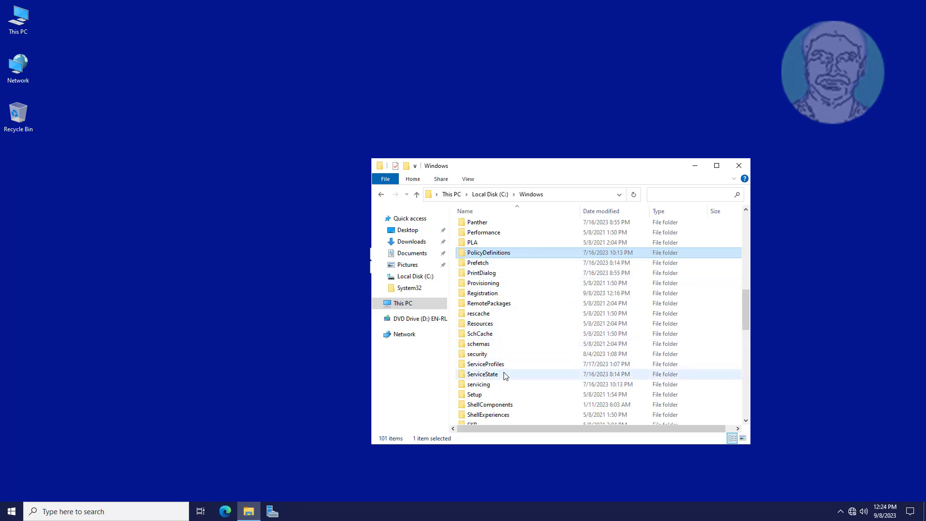
scroll(504, 376, down, 1)
scroll(505, 376, down, 2)
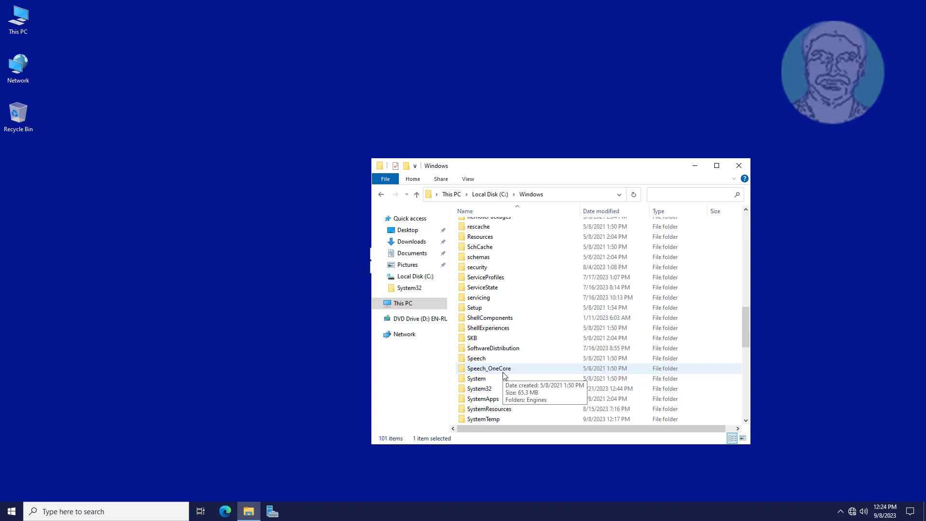
scroll(504, 375, down, 4)
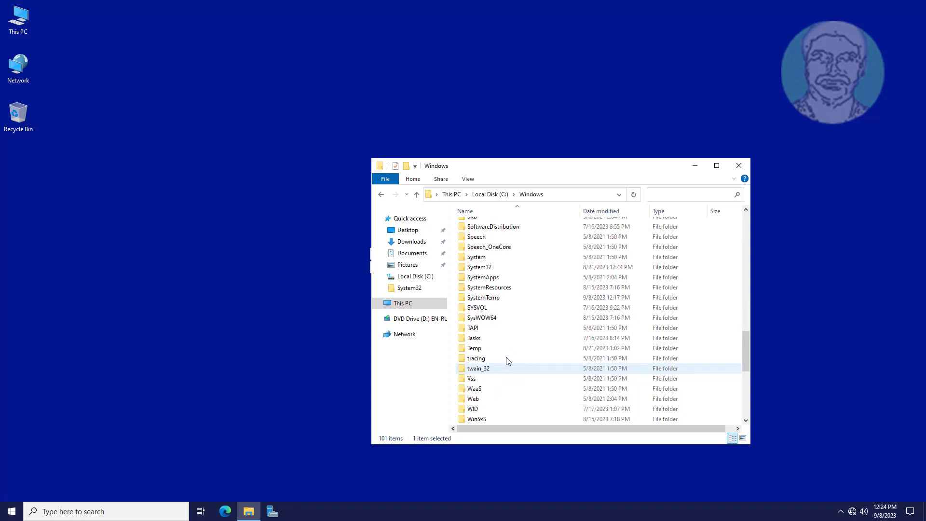
double_click(497, 309)
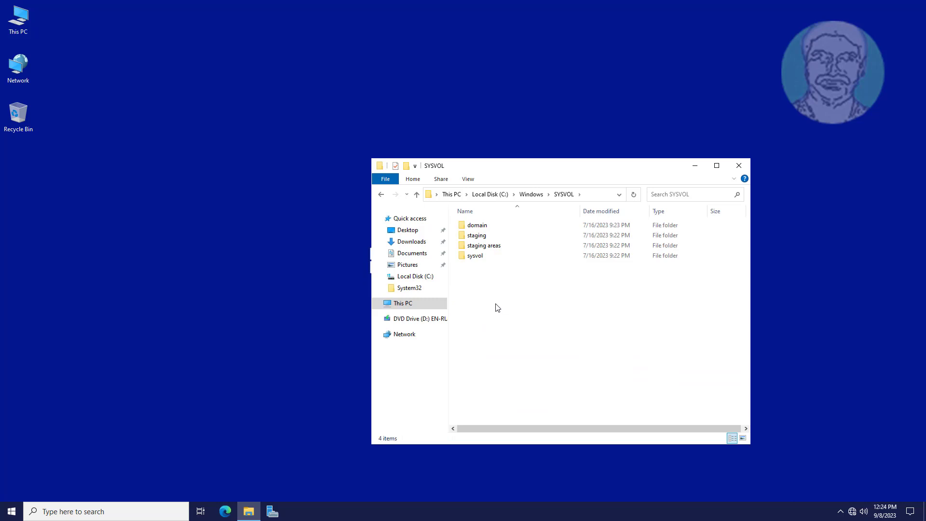
double_click(474, 256)
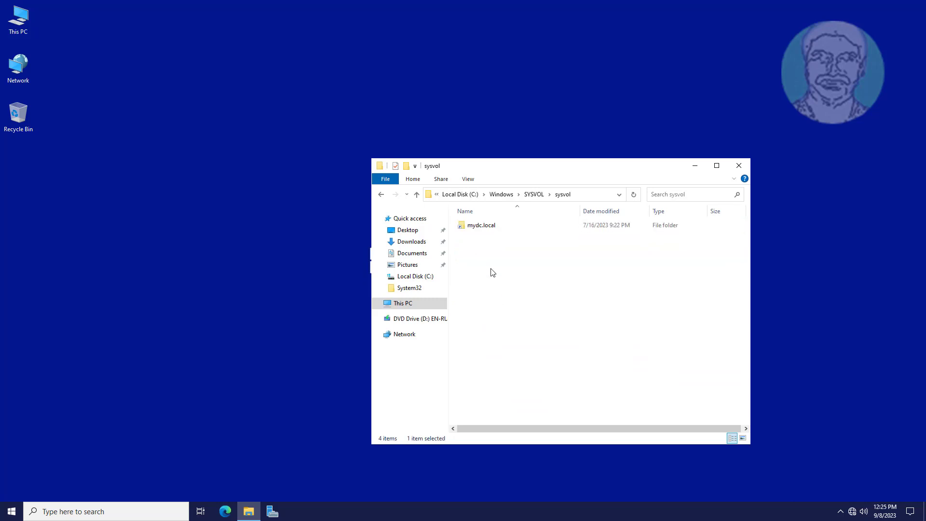
double_click(479, 226)
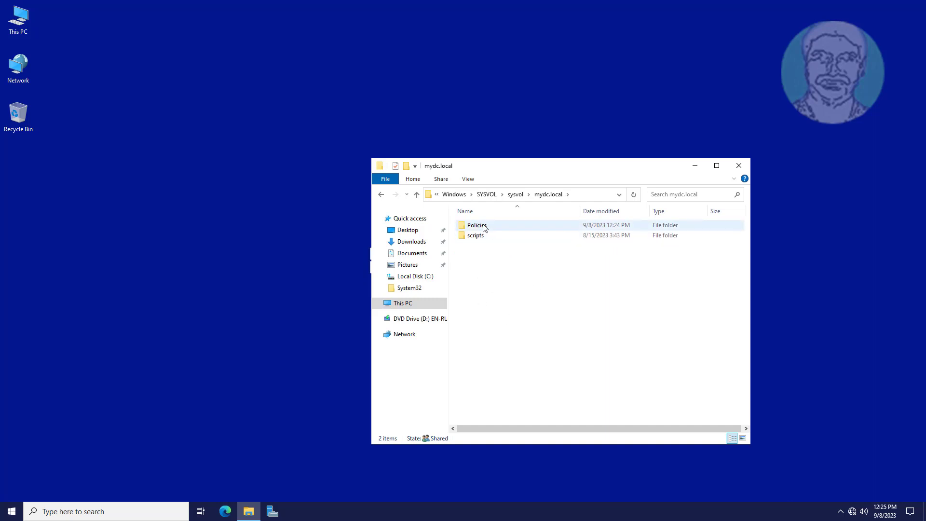
double_click(484, 227)
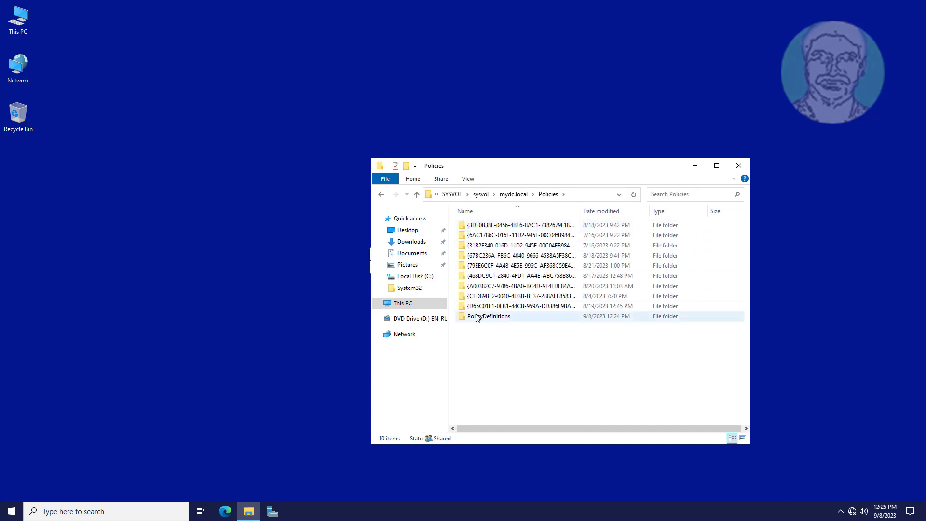
click(484, 319)
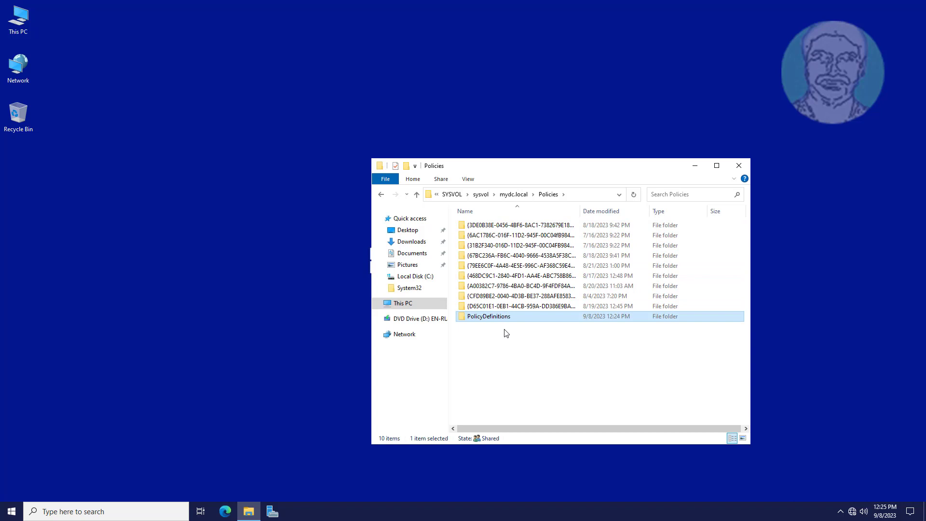
double_click(502, 320)
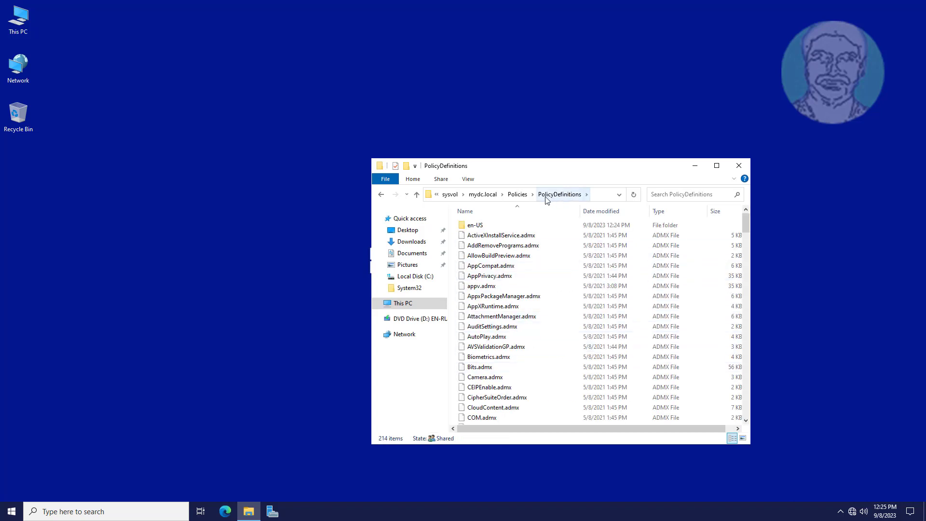
click(517, 195)
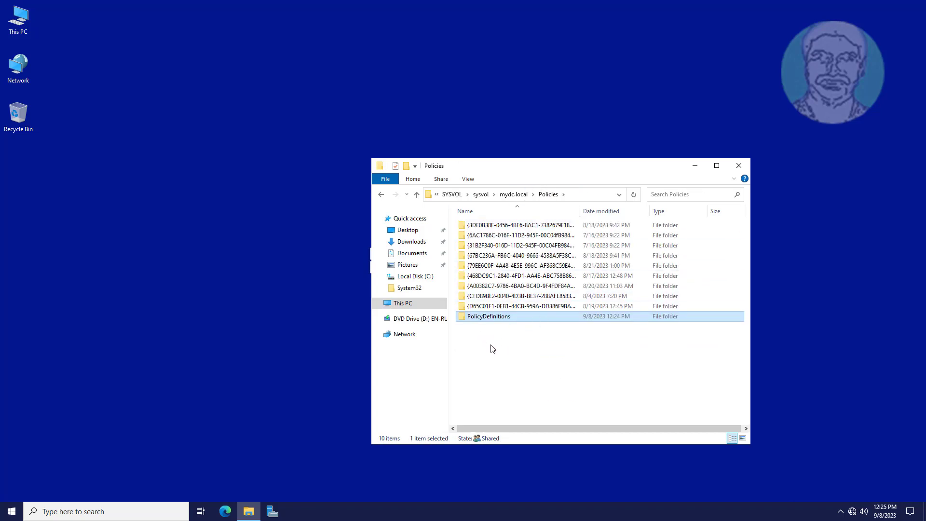
- Close File Explorer, dismiss Server Manager's Admin Center notice, and reopen Group Policy Management from Tools
click(741, 168)
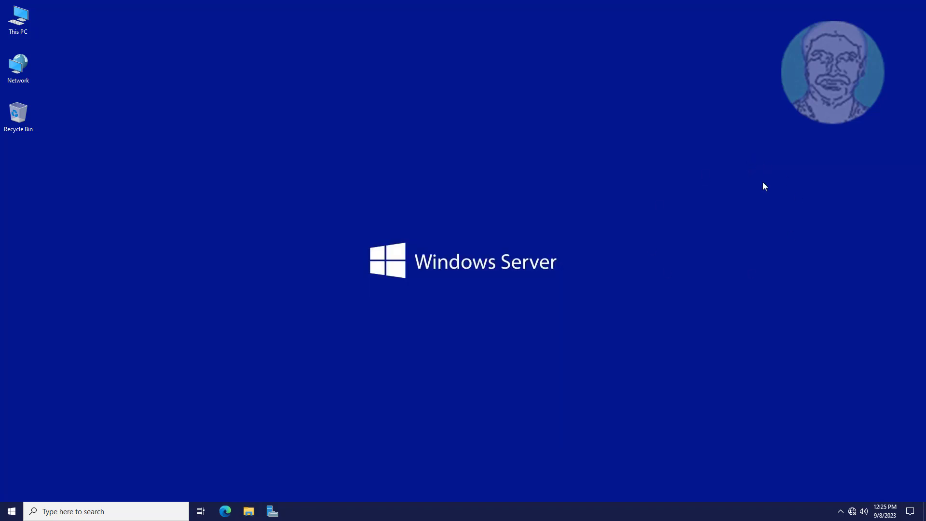
click(276, 514)
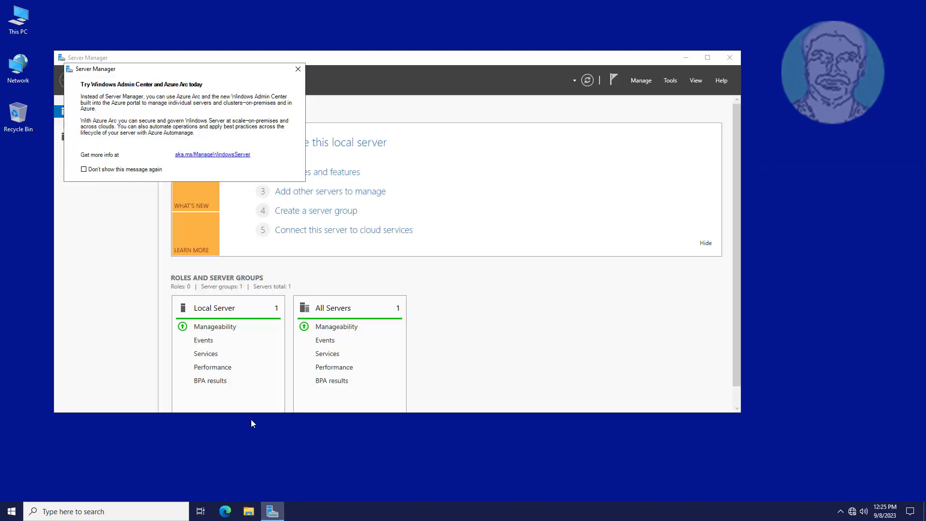
click(299, 70)
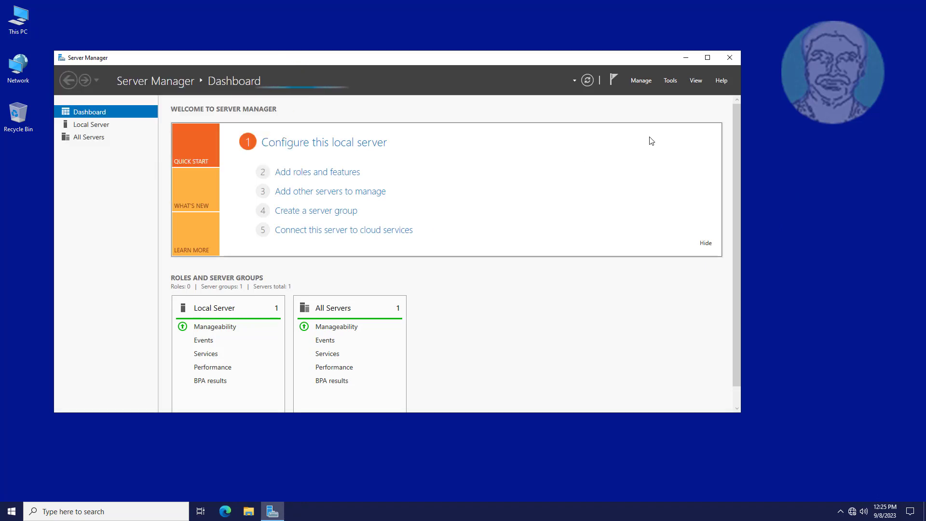
click(669, 81)
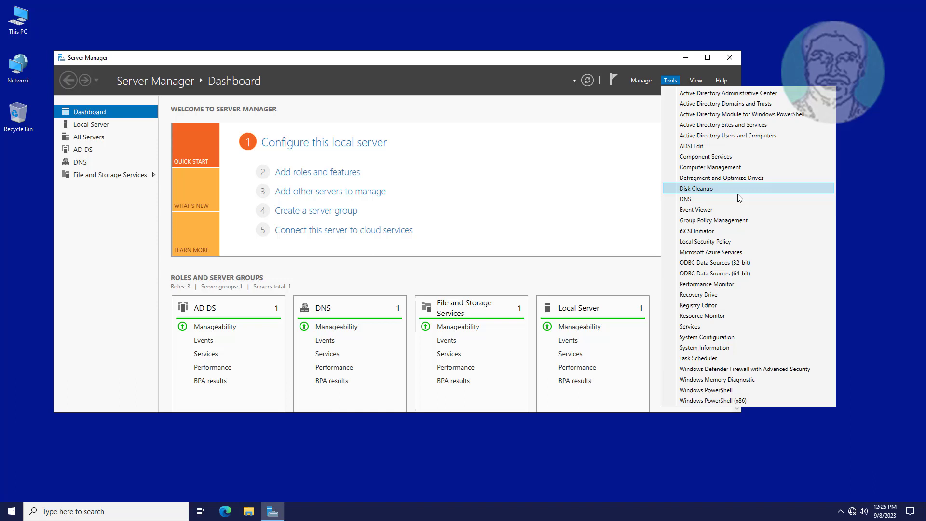
click(727, 221)
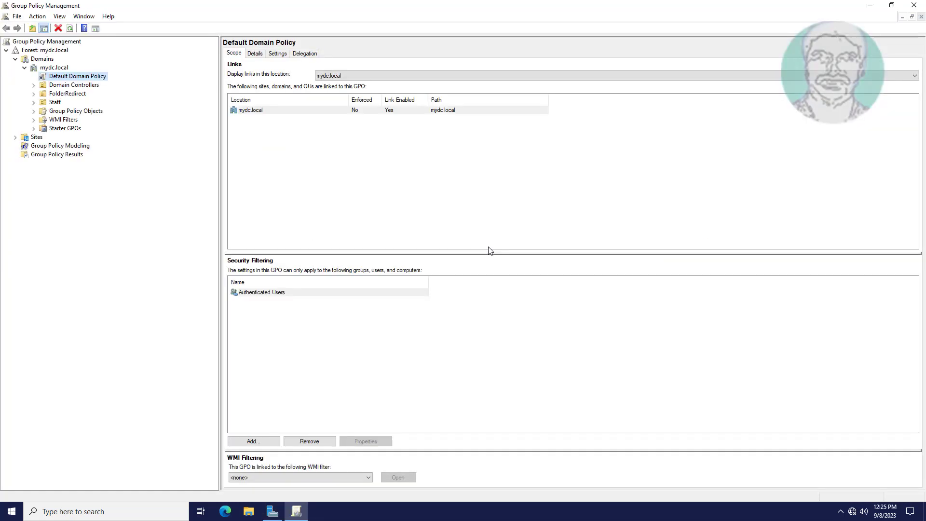
- Verify the Default Domain Policy's Administrative Templates are retrieved from the central store, then close the editor
right_click(100, 80)
click(120, 82)
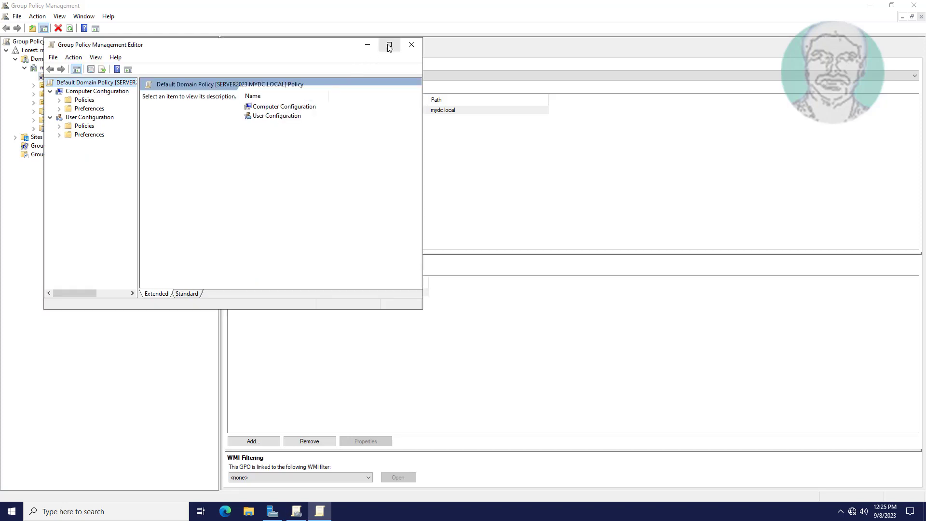
click(389, 44)
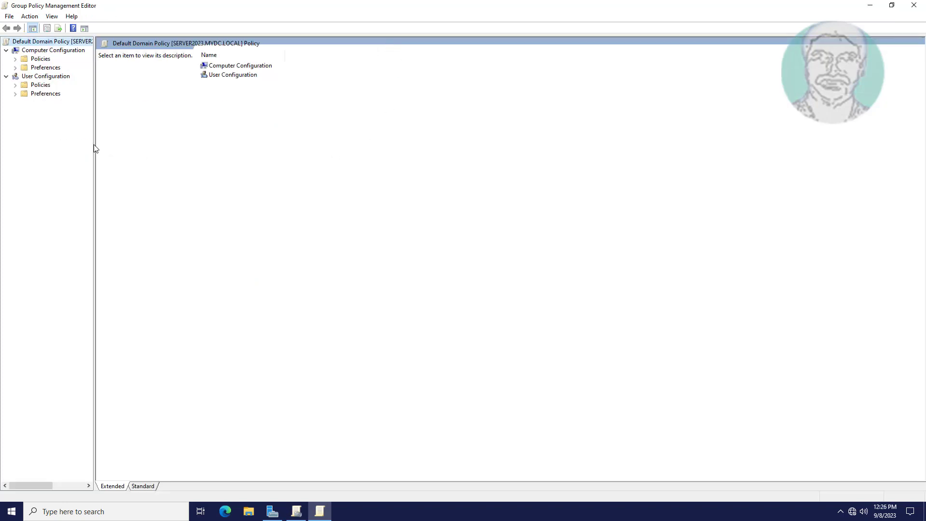
drag(94, 149, 142, 152)
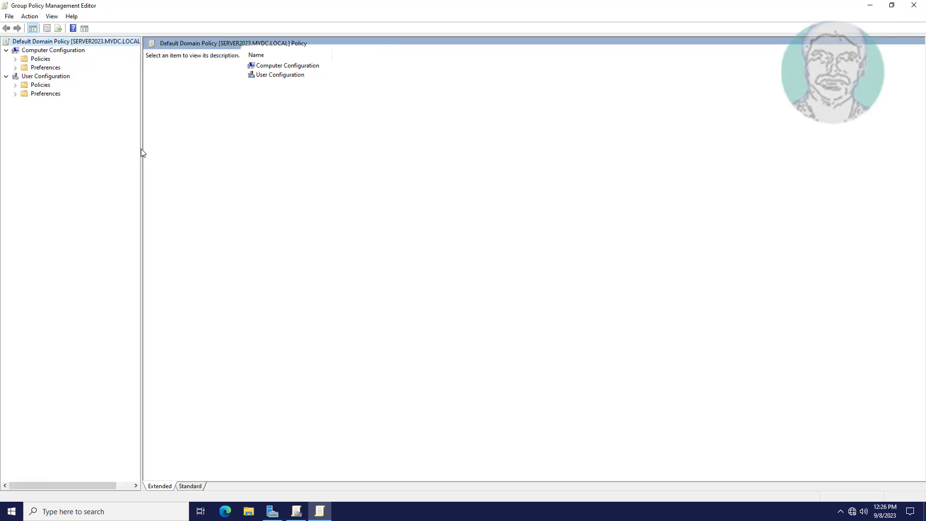
click(40, 58)
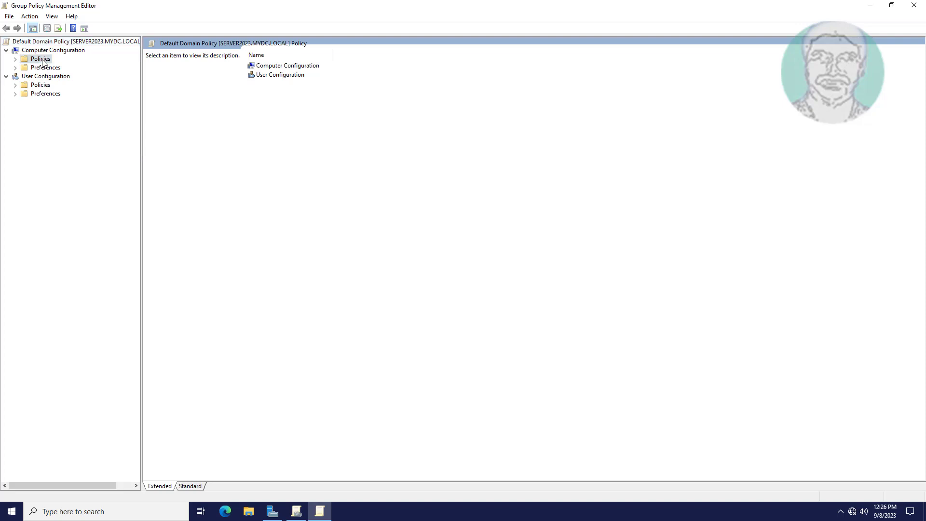
click(15, 59)
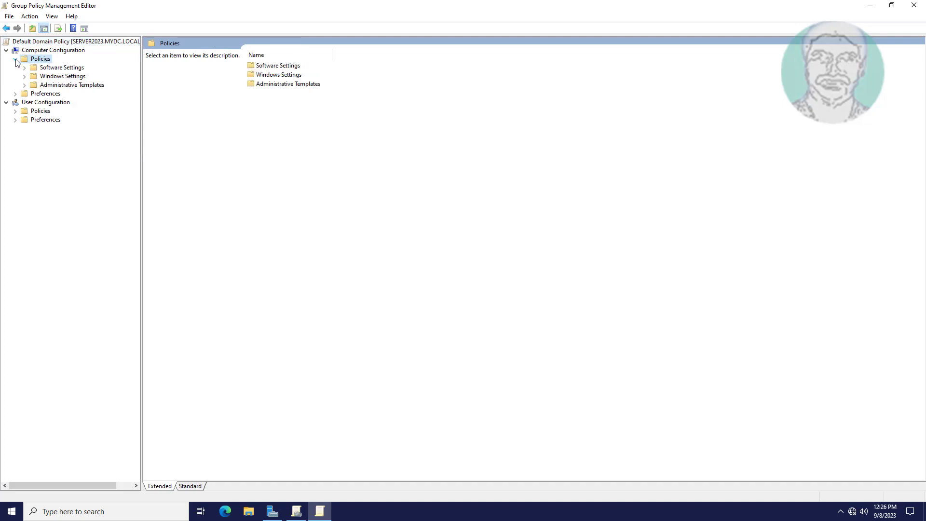
click(74, 85)
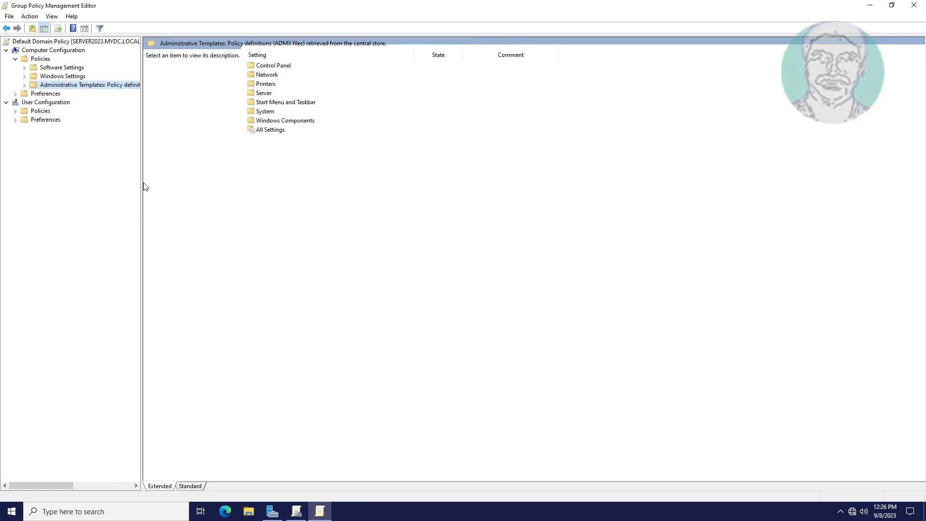
drag(144, 186, 306, 187)
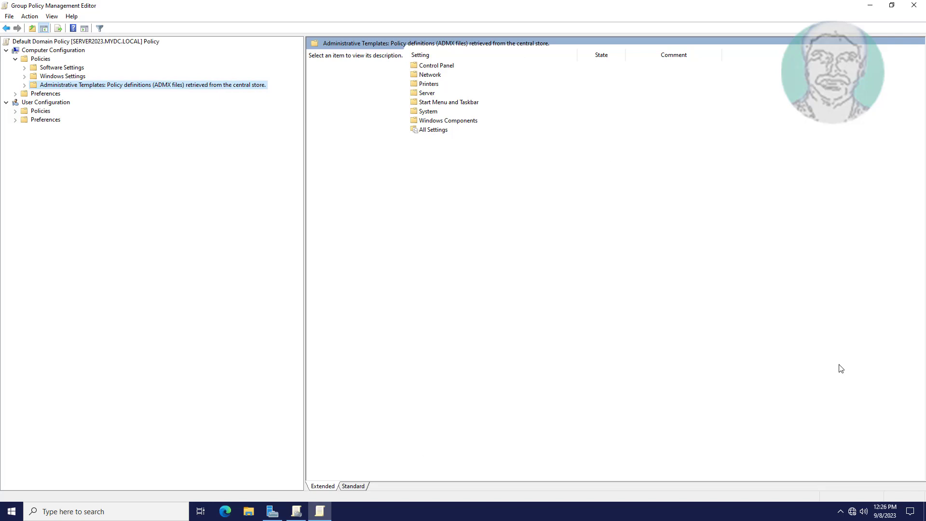
click(914, 6)
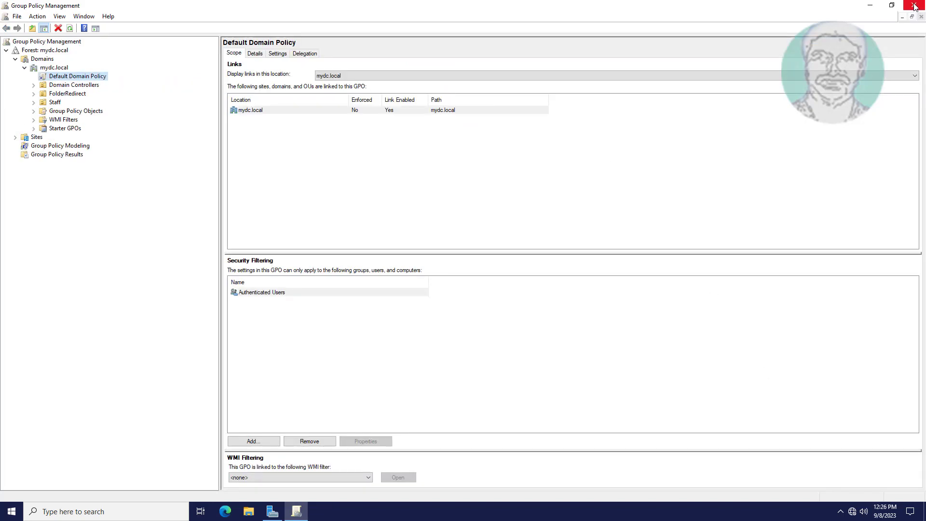
- Close Group Policy Management and Server Manager to reveal the Windows Server desktop
click(914, 7)
click(730, 59)
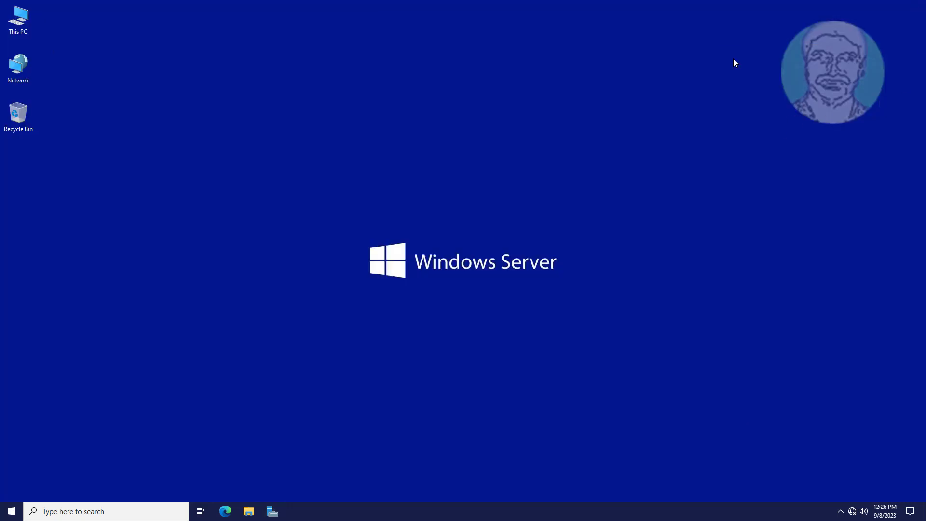